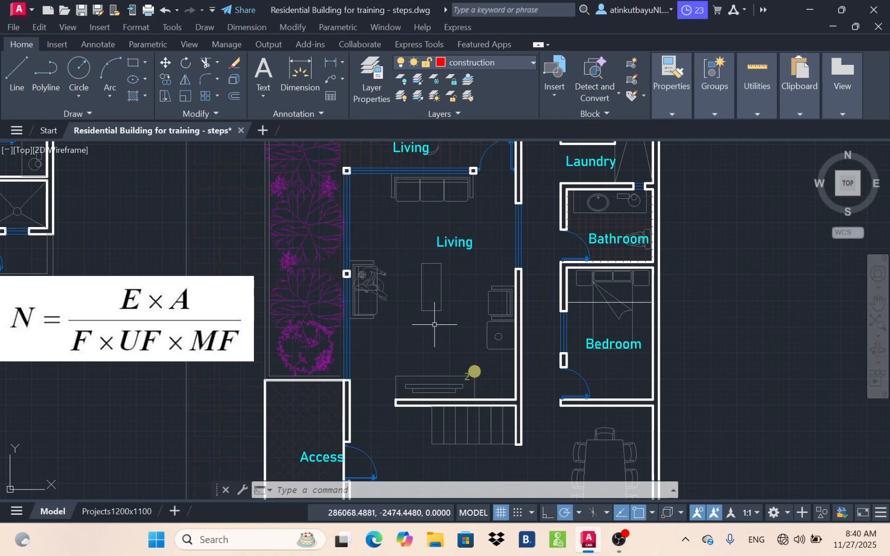
Draw a horizontal construction line across the living room, from the garden-side window wall to the opposite wall
{"action": "scroll", "coordinate": [460, 377], "scroll_direction": "up", "scroll_amount": 3}
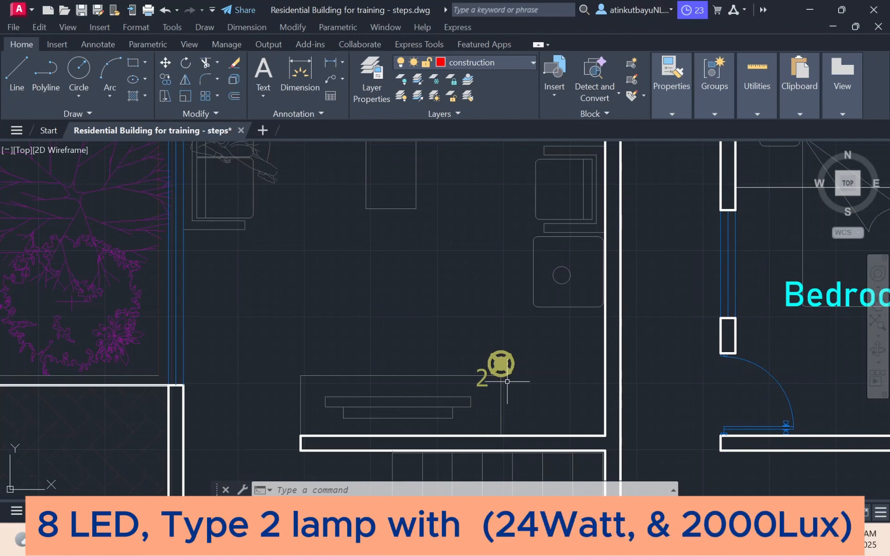
{"action": "scroll", "coordinate": [449, 309], "scroll_direction": "down", "scroll_amount": 3}
{"action": "scroll", "coordinate": [450, 309], "scroll_direction": "down", "scroll_amount": 2}
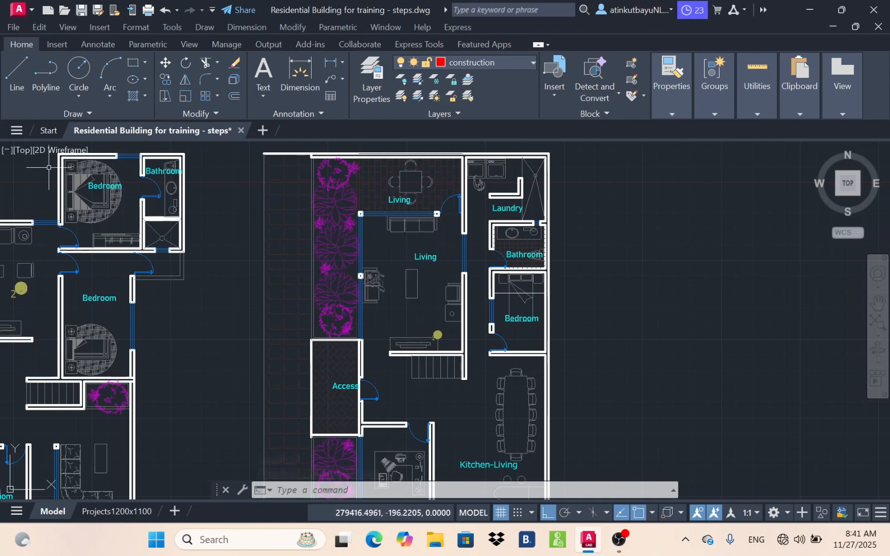
{"action": "left_click", "coordinate": [14, 77]}
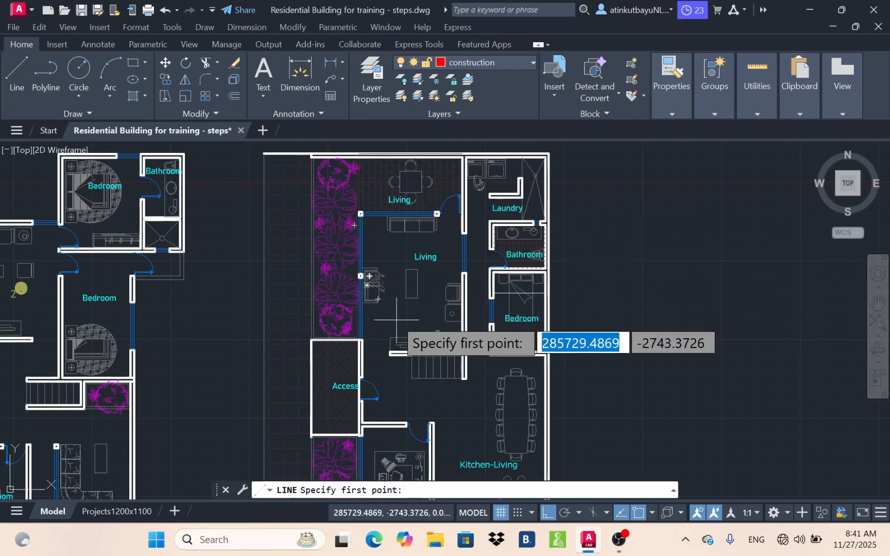
{"action": "scroll", "coordinate": [397, 320], "scroll_direction": "up", "scroll_amount": 2}
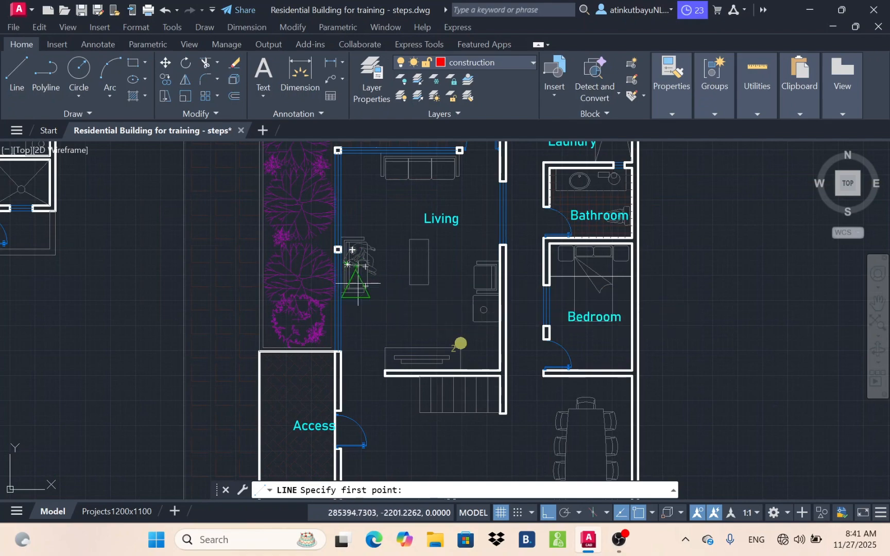
{"action": "scroll", "coordinate": [355, 279], "scroll_direction": "up", "scroll_amount": 2}
{"action": "scroll", "coordinate": [330, 288], "scroll_direction": "up", "scroll_amount": 3}
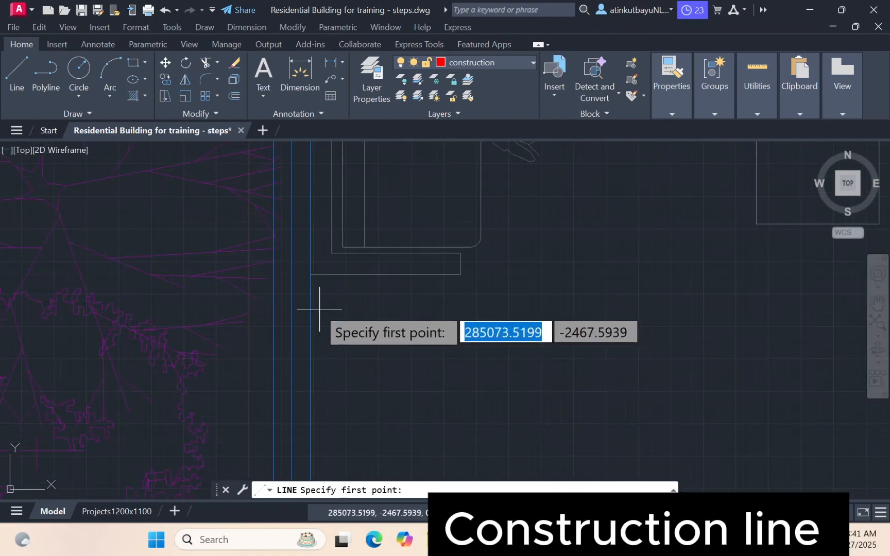
{"action": "left_click", "coordinate": [311, 306]}
{"action": "scroll", "coordinate": [464, 298], "scroll_direction": "down", "scroll_amount": 3}
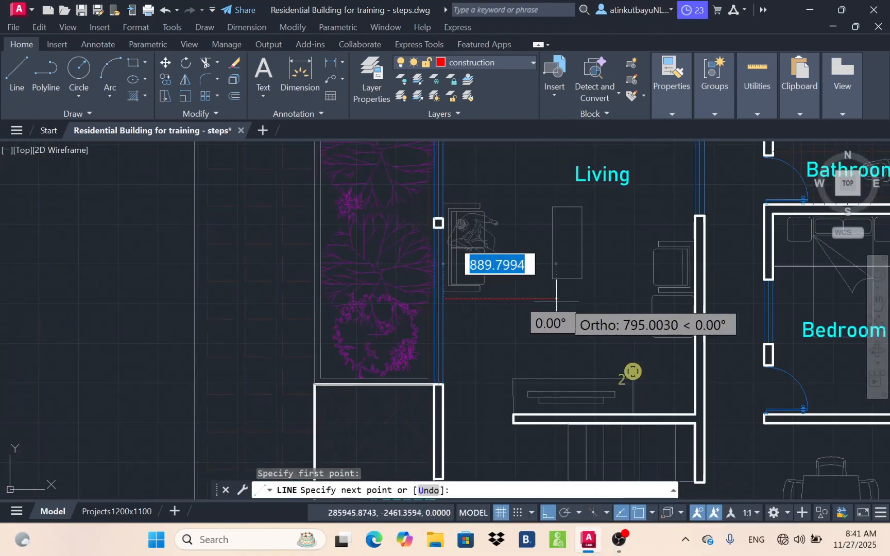
{"action": "scroll", "coordinate": [724, 307], "scroll_direction": "up", "scroll_amount": 2}
{"action": "left_click", "coordinate": [657, 284]}
{"action": "key", "text": "Escape"}
{"action": "scroll", "coordinate": [603, 314], "scroll_direction": "down", "scroll_amount": 3}
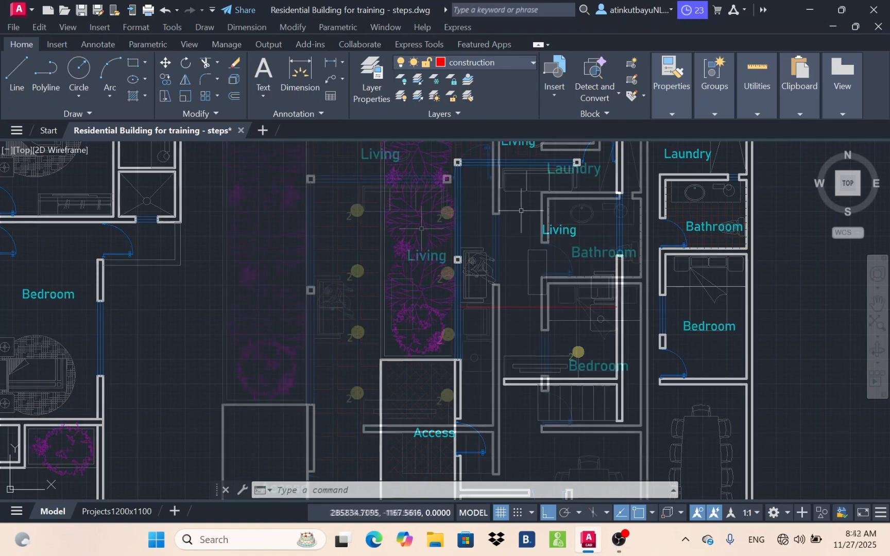
Divide the horizontal construction line in the living room into 4 equal segments with the DIVIDE command
{"action": "scroll", "coordinate": [491, 309], "scroll_direction": "up", "scroll_amount": 2}
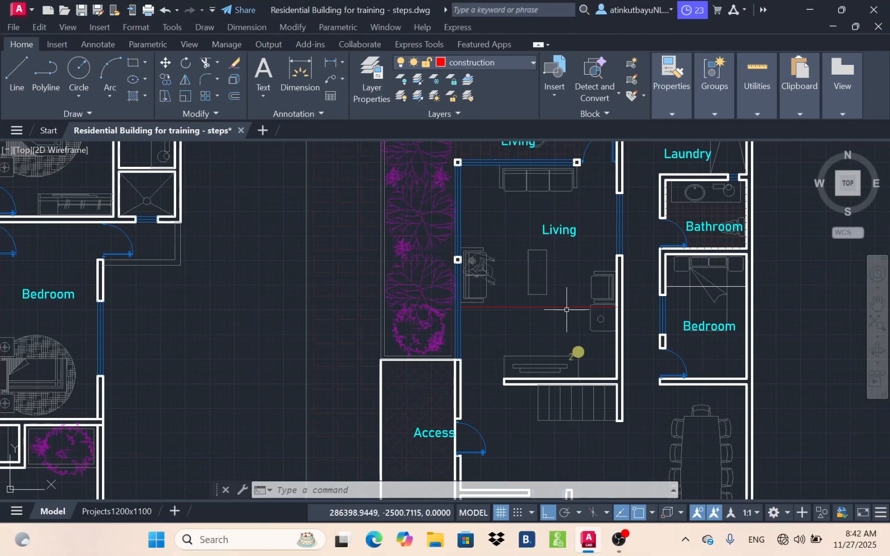
{"action": "left_click", "coordinate": [566, 306]}
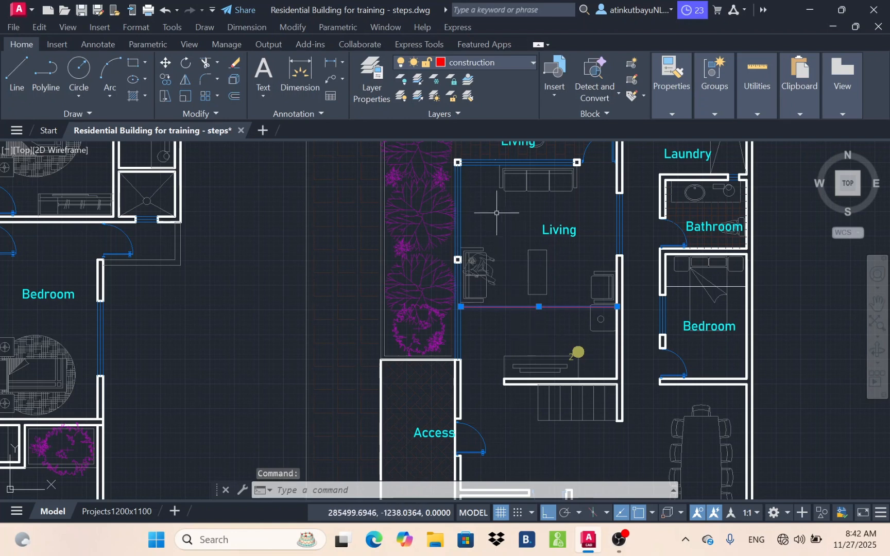
{"action": "key", "text": "Escape"}
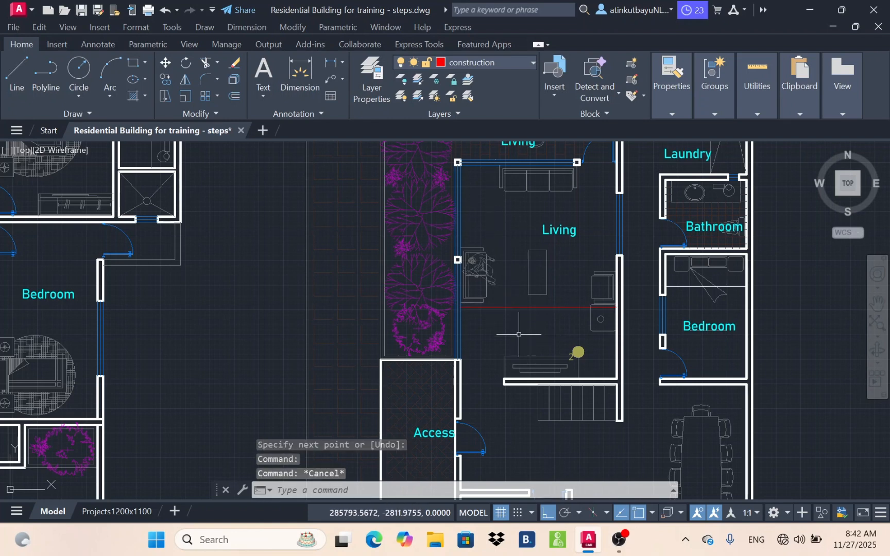
{"action": "type", "text": "divi"}
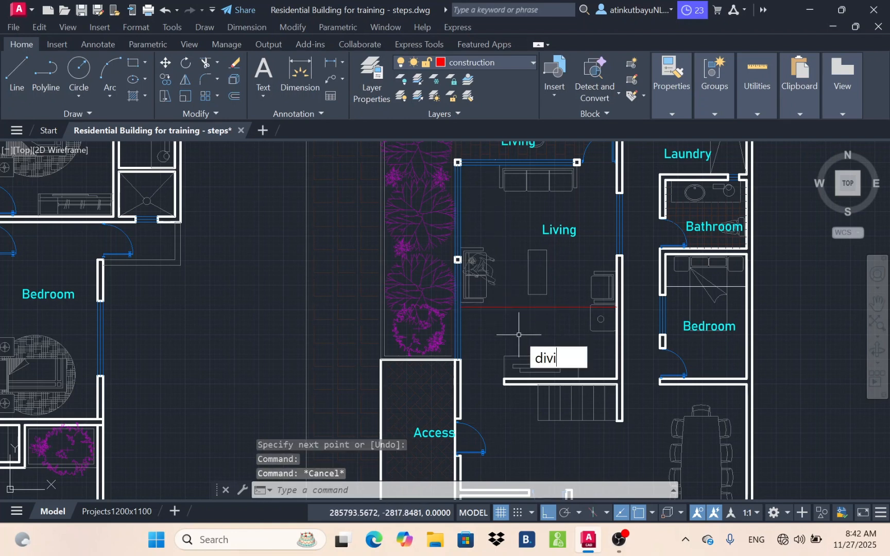
{"action": "type", "text": "de"}
{"action": "key", "text": "Return"}
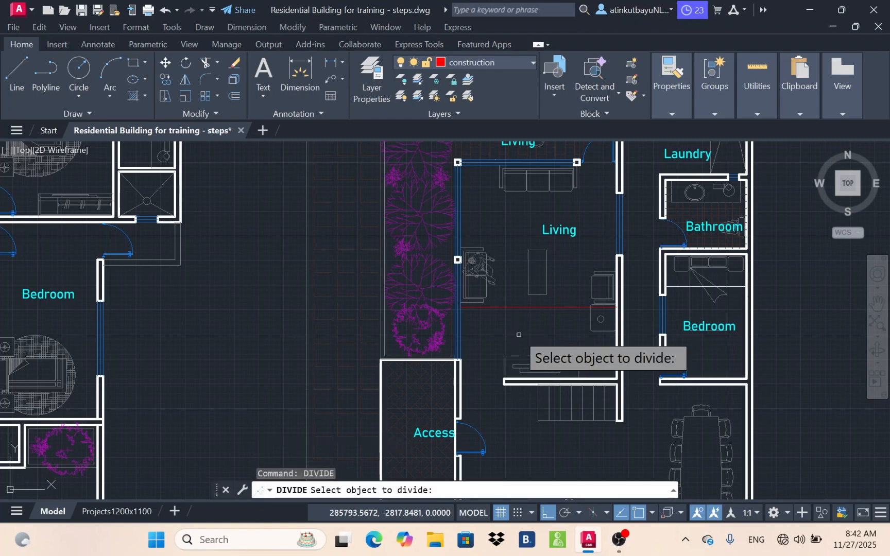
{"action": "left_click", "coordinate": [533, 308]}
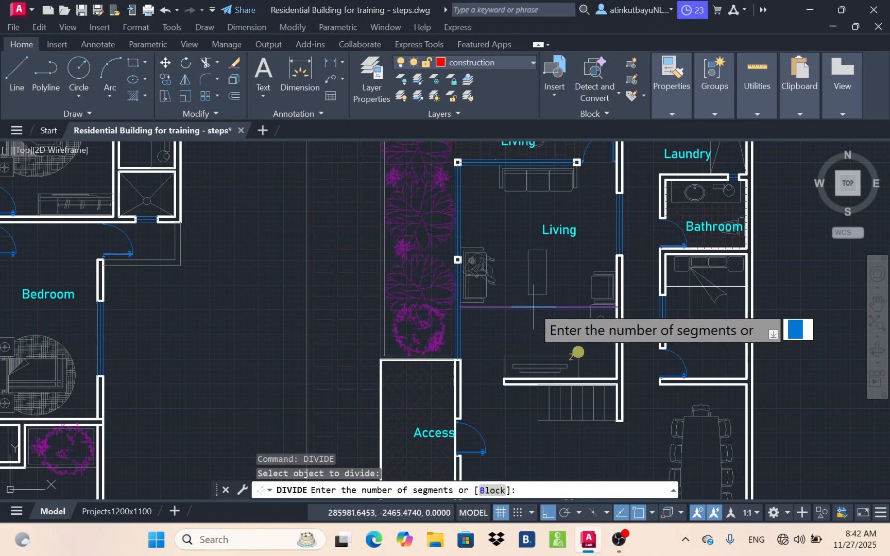
{"action": "type", "text": "4"}
{"action": "key", "text": "Return"}
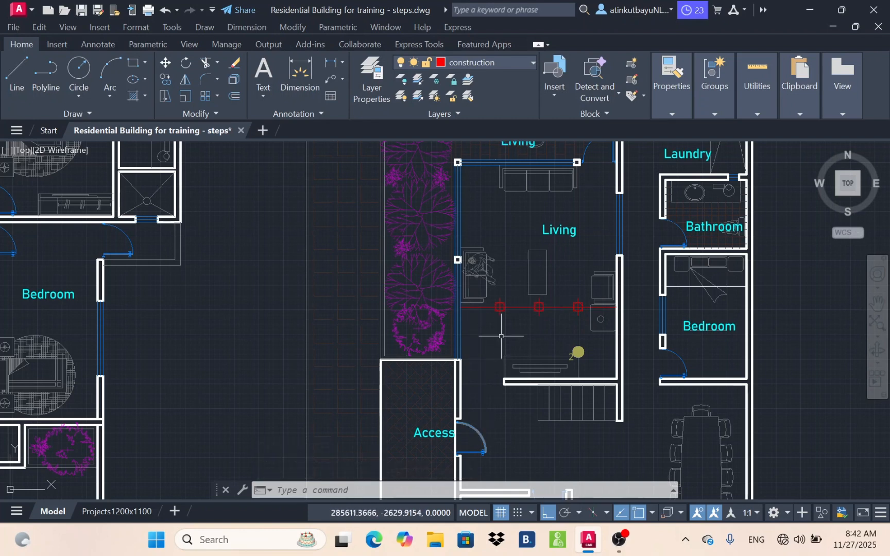
Draw a vertical construction line through the division point nearest the armchair, spanning the height of the living room
{"action": "left_click", "coordinate": [17, 75]}
{"action": "scroll", "coordinate": [578, 306], "scroll_direction": "up", "scroll_amount": 4}
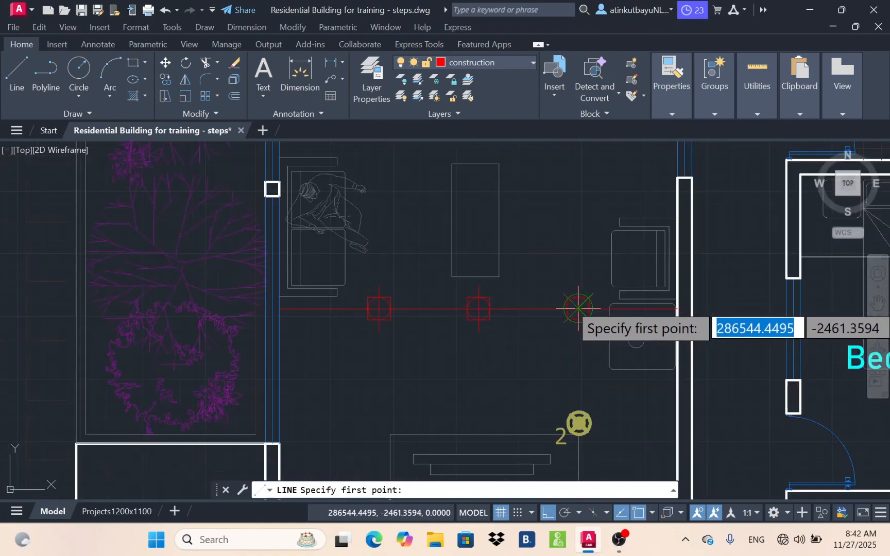
{"action": "left_click", "coordinate": [576, 307]}
{"action": "scroll", "coordinate": [595, 219], "scroll_direction": "down", "scroll_amount": 4}
{"action": "scroll", "coordinate": [595, 216], "scroll_direction": "up", "scroll_amount": 4}
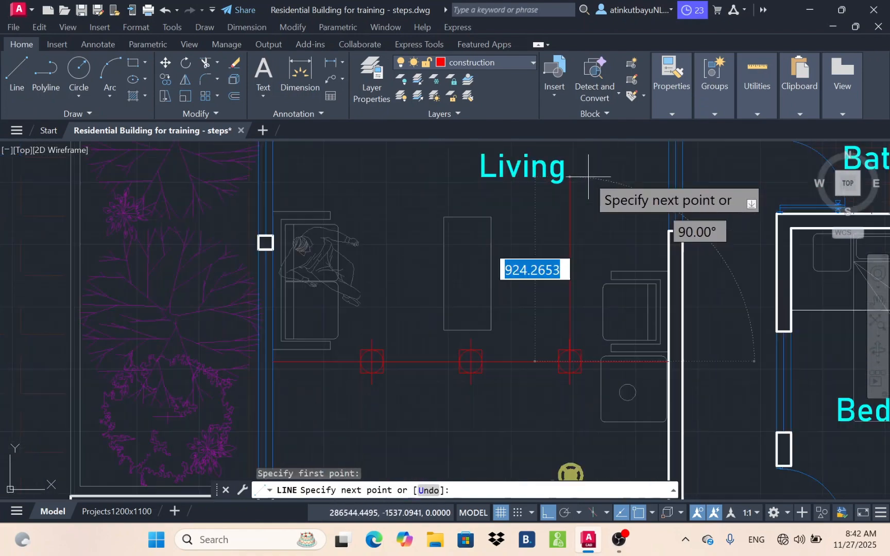
{"action": "key", "text": "Escape"}
{"action": "scroll", "coordinate": [467, 324], "scroll_direction": "down", "scroll_amount": 4}
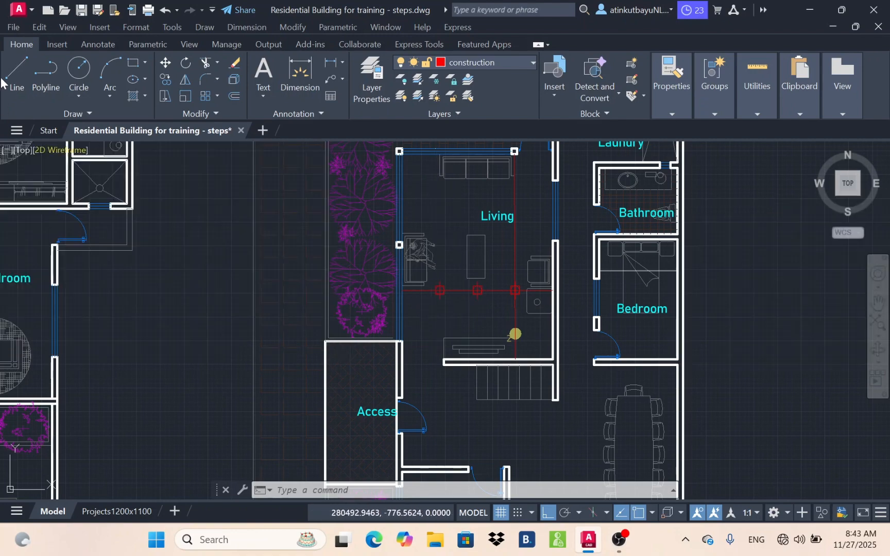
Draw a second vertical construction line through the division point nearest the garden-side window wall, spanning the height of the living room
{"action": "left_click", "coordinate": [16, 76]}
{"action": "scroll", "coordinate": [447, 306], "scroll_direction": "up", "scroll_amount": 2}
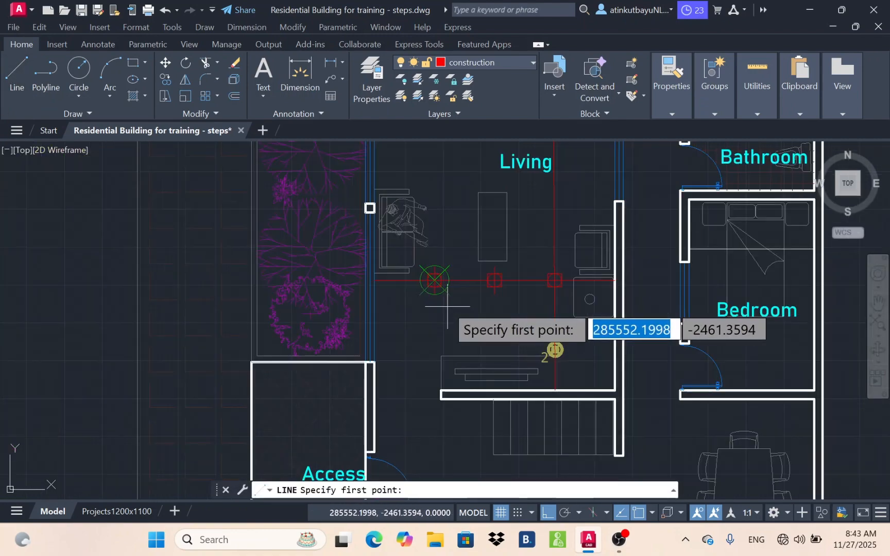
{"action": "left_click", "coordinate": [434, 279]}
{"action": "scroll", "coordinate": [433, 181], "scroll_direction": "down", "scroll_amount": 2}
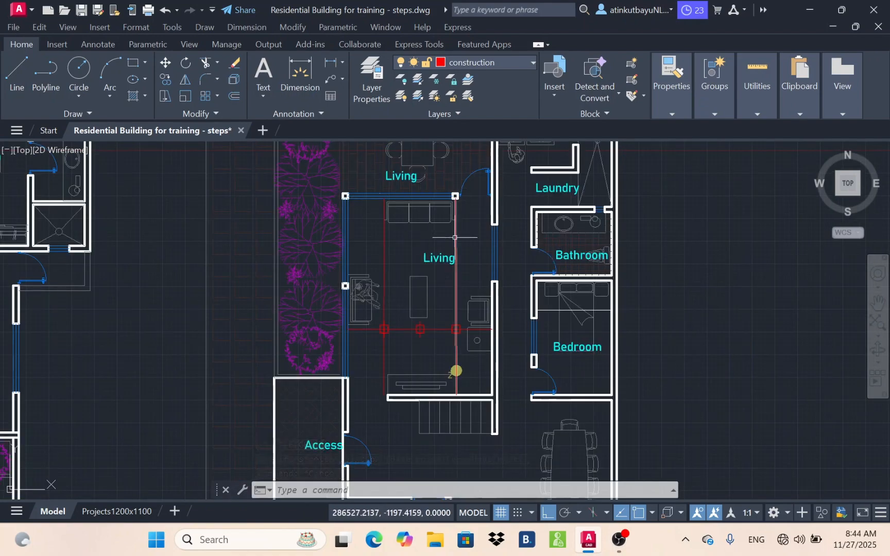
Undo the latest edits made around the living-room construction lines
{"action": "key", "text": "ctrl+z"}
{"action": "key", "text": "ctrl+z"}
{"action": "key", "text": "ctrl+z"}
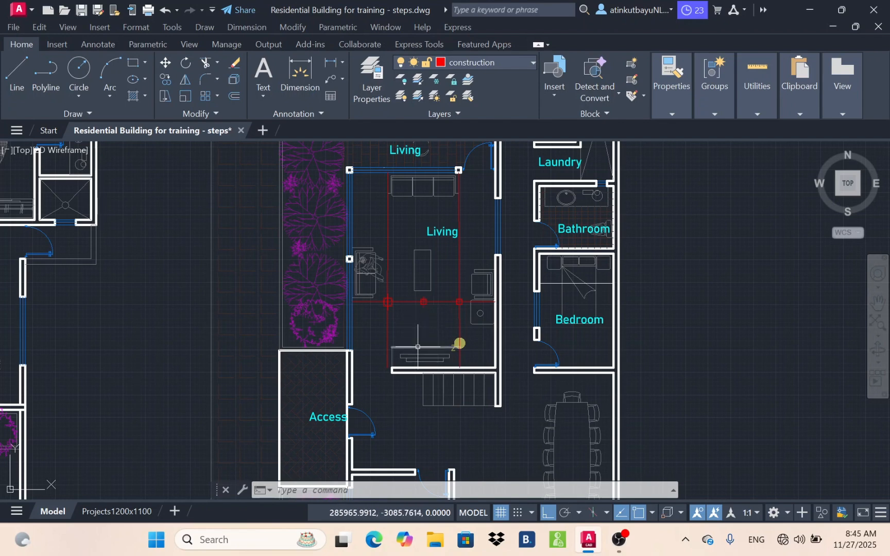
Delete the horizontal construction line and its division points, keeping the two vertical construction lines
{"action": "left_click", "coordinate": [460, 221]}
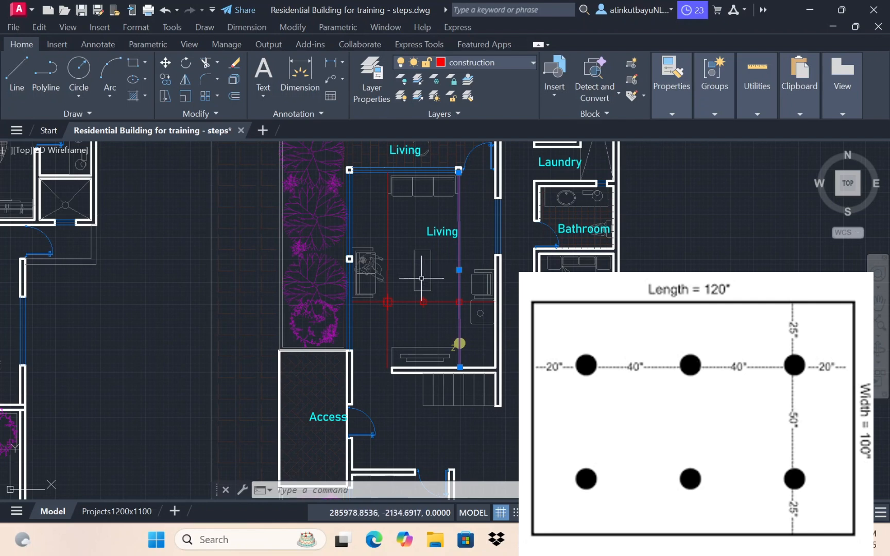
{"action": "left_click", "coordinate": [386, 235]}
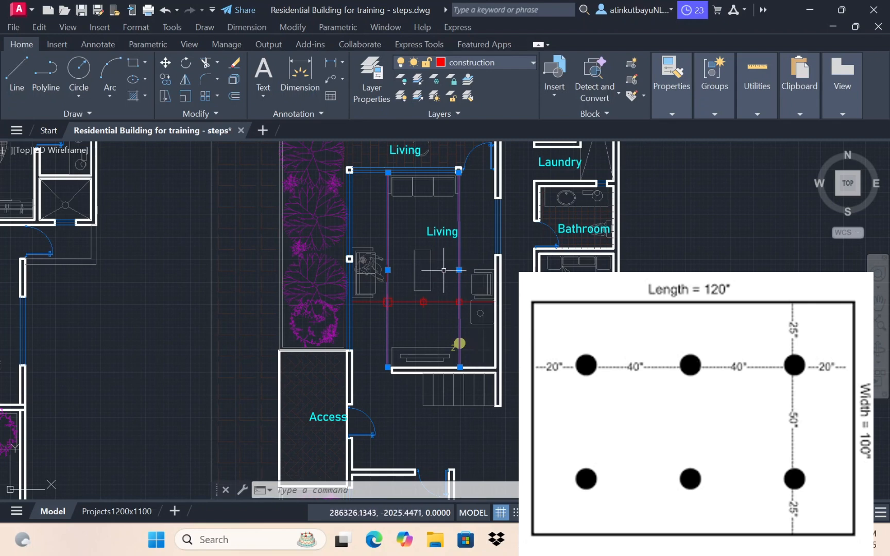
{"action": "key", "text": "Escape"}
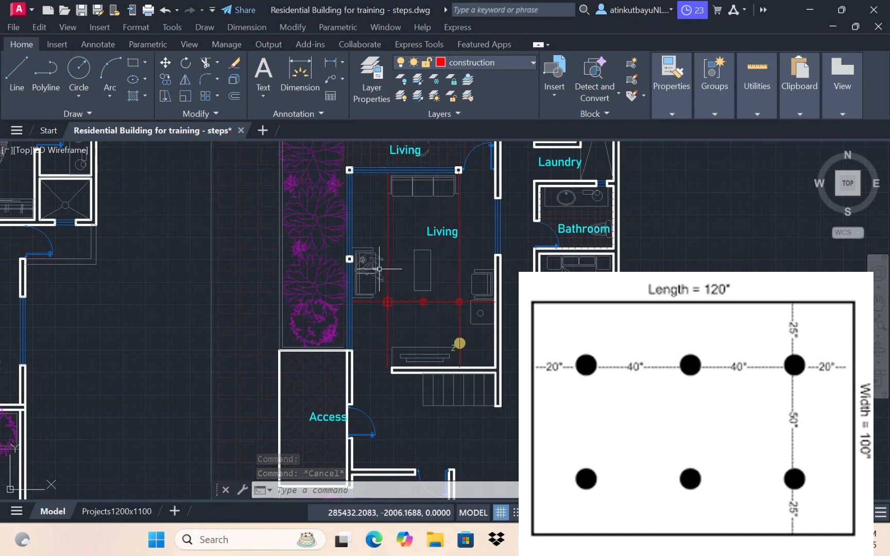
{"action": "left_click", "coordinate": [415, 302]}
{"action": "key", "text": "Delete"}
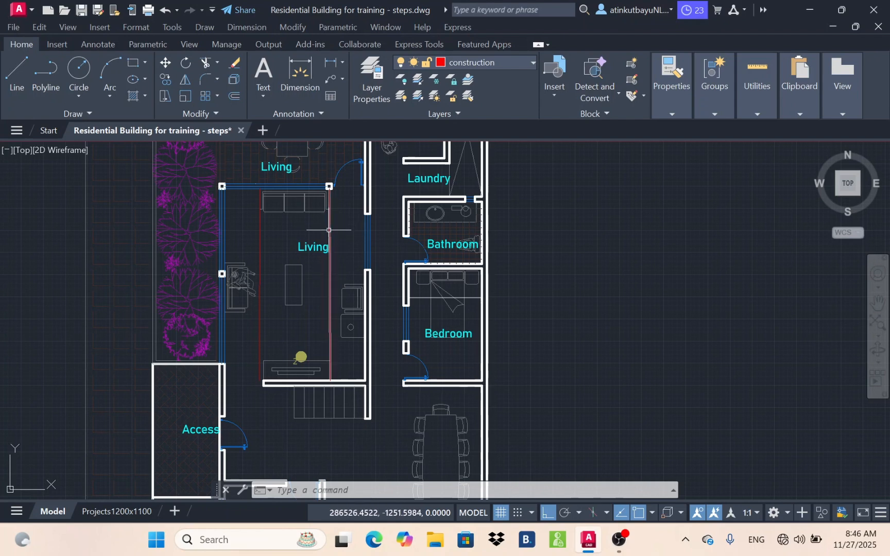
Divide the right vertical construction line in the living room into 8 equal segments with the DIVIDE command
{"action": "left_click", "coordinate": [329, 231]}
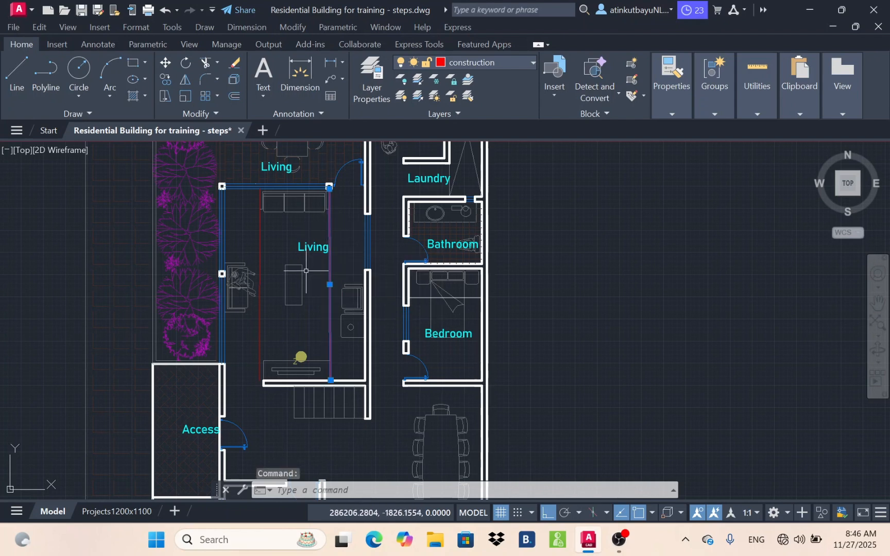
{"action": "key", "text": "Escape"}
{"action": "key", "text": "Escape"}
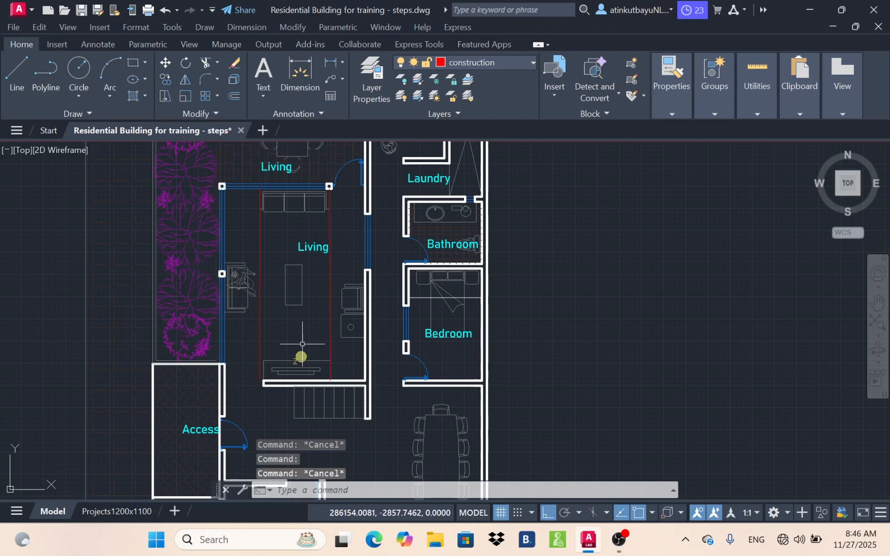
{"action": "type", "text": "divide"}
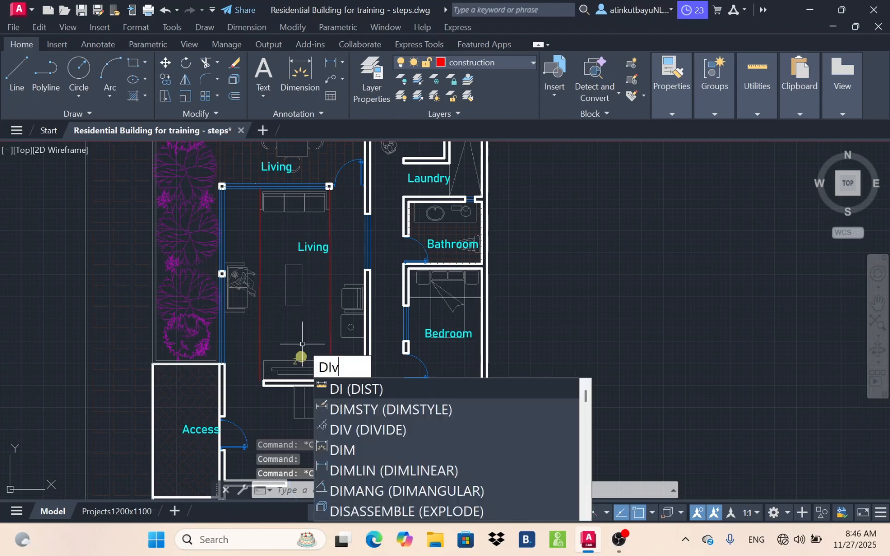
{"action": "key", "text": "Return"}
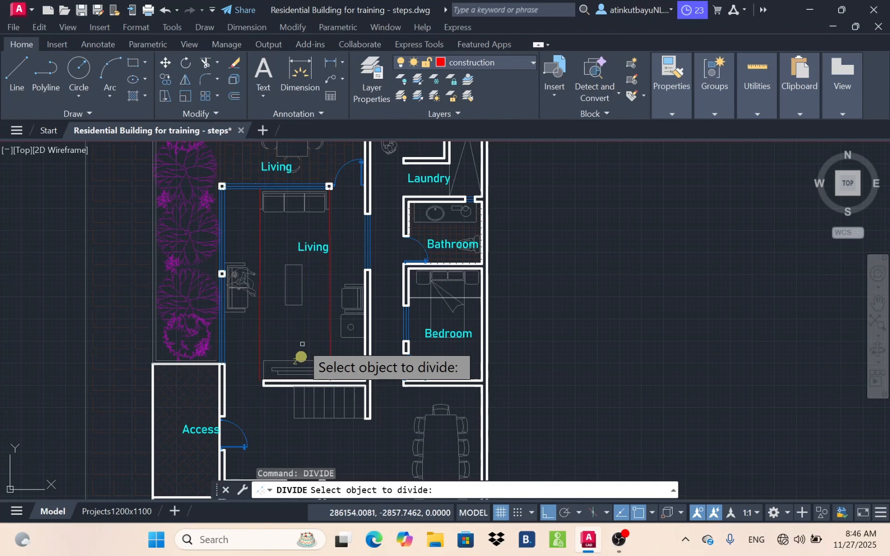
{"action": "left_click", "coordinate": [330, 280]}
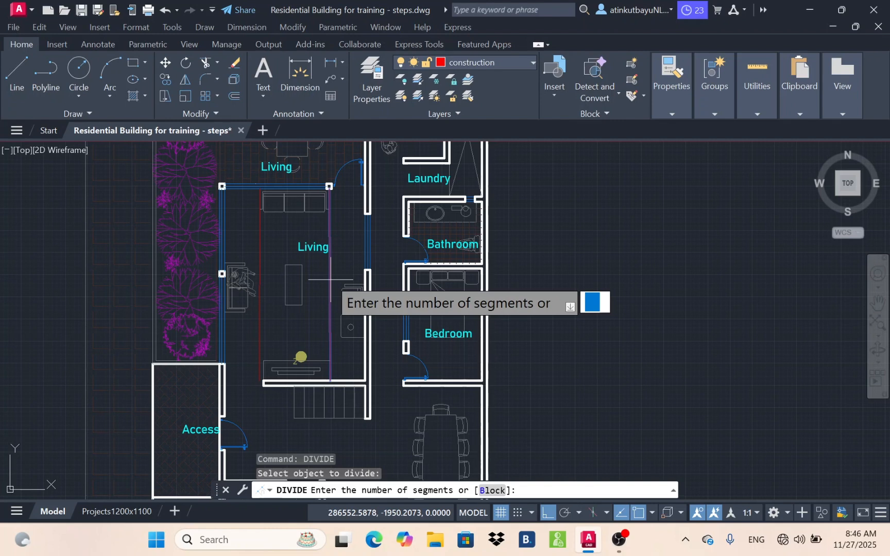
{"action": "type", "text": "8"}
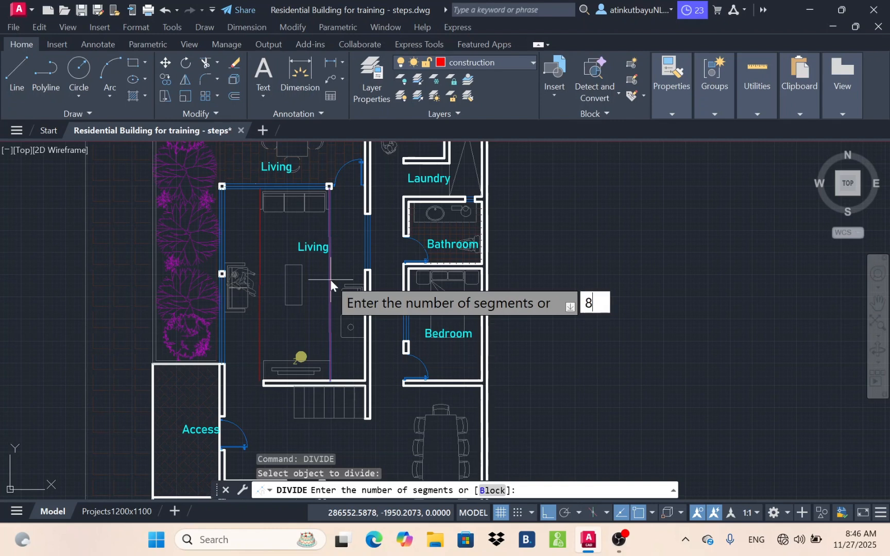
{"action": "key", "text": "Return"}
{"action": "key", "text": "Escape"}
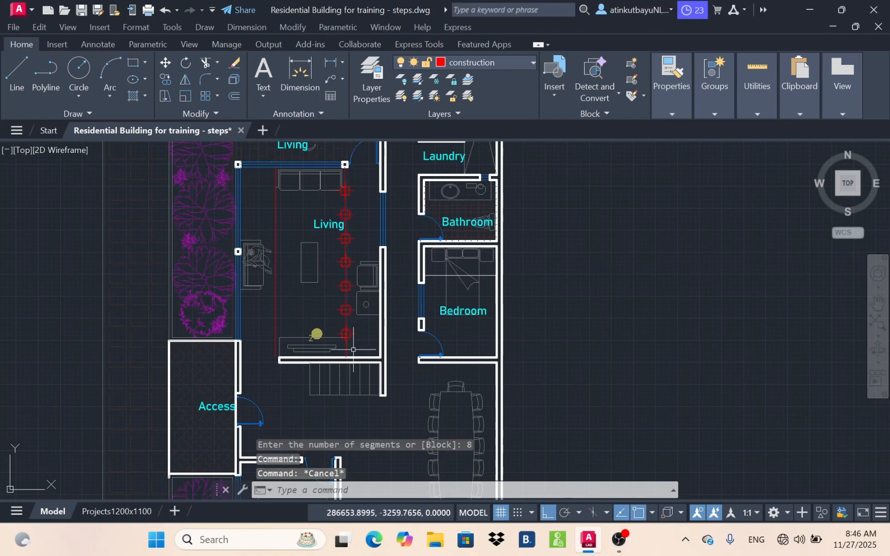
Move the type 2 lamp symbol onto the topmost division point of the right vertical construction line
{"action": "scroll", "coordinate": [351, 208], "scroll_direction": "up", "scroll_amount": 2}
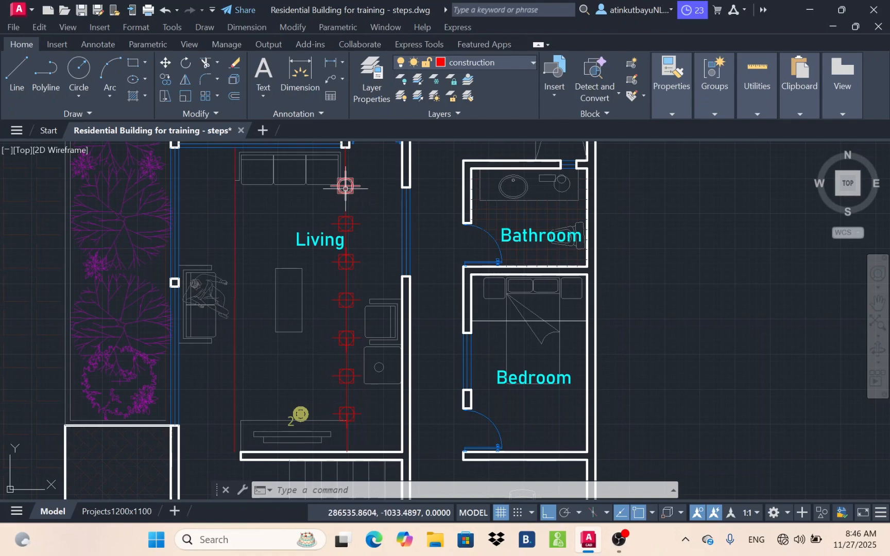
{"action": "mouse_move", "coordinate": [345, 188]}
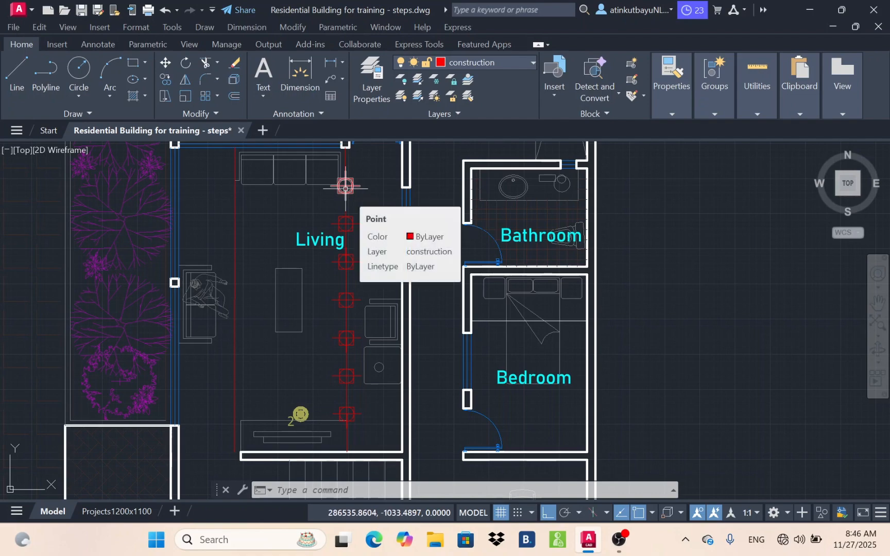
{"action": "middle_click_drag", "start_coordinate": [345, 188], "coordinate": [347, 210]}
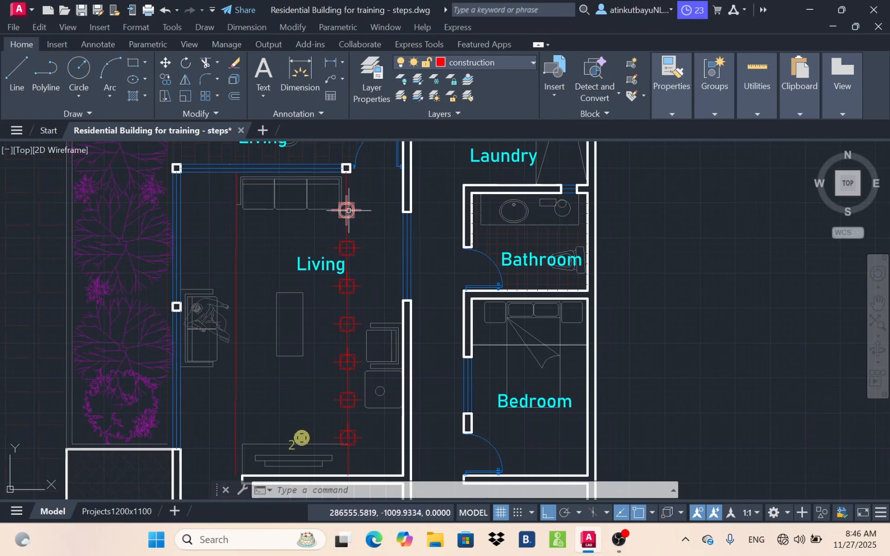
{"action": "mouse_move", "coordinate": [347, 210]}
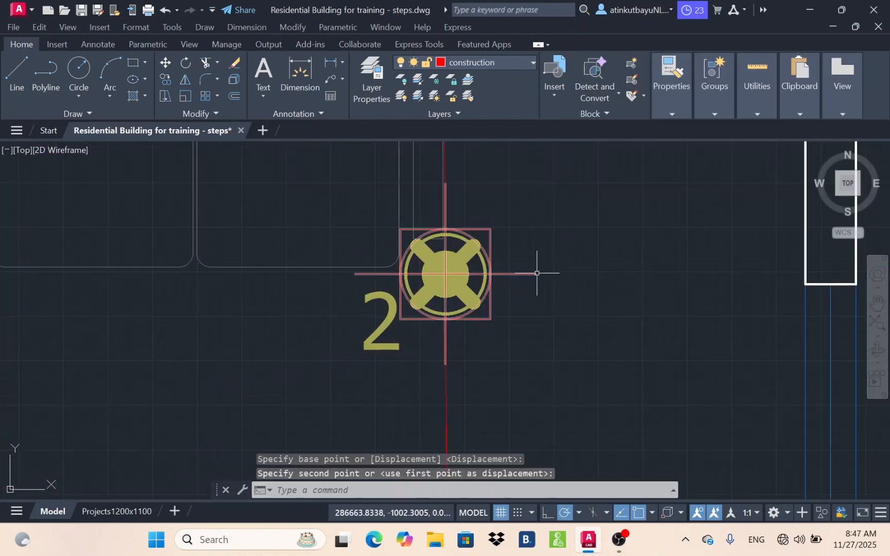
Delete the second division point marker from the top on the living room's right vertical construction line
{"action": "key", "text": "Escape"}
{"action": "scroll", "coordinate": [533, 252], "scroll_direction": "down", "scroll_amount": 2}
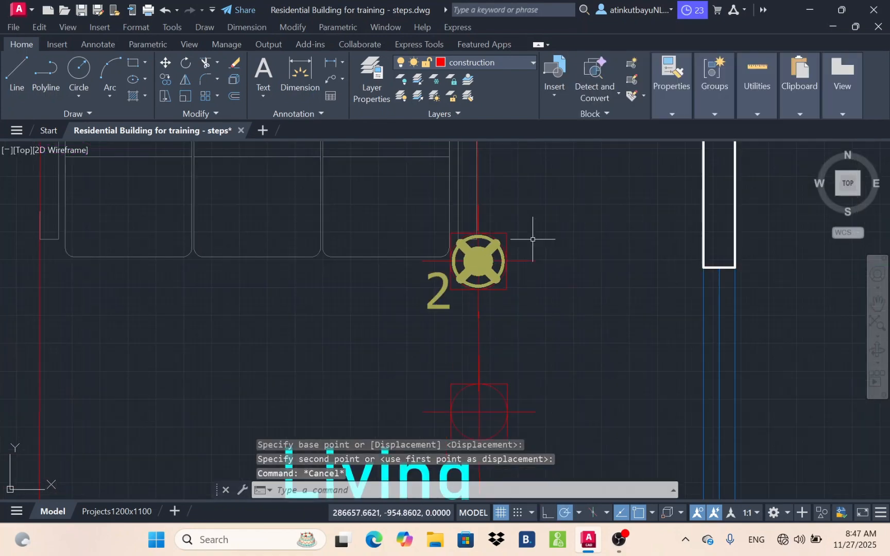
{"action": "scroll", "coordinate": [558, 262], "scroll_direction": "down", "scroll_amount": 2}
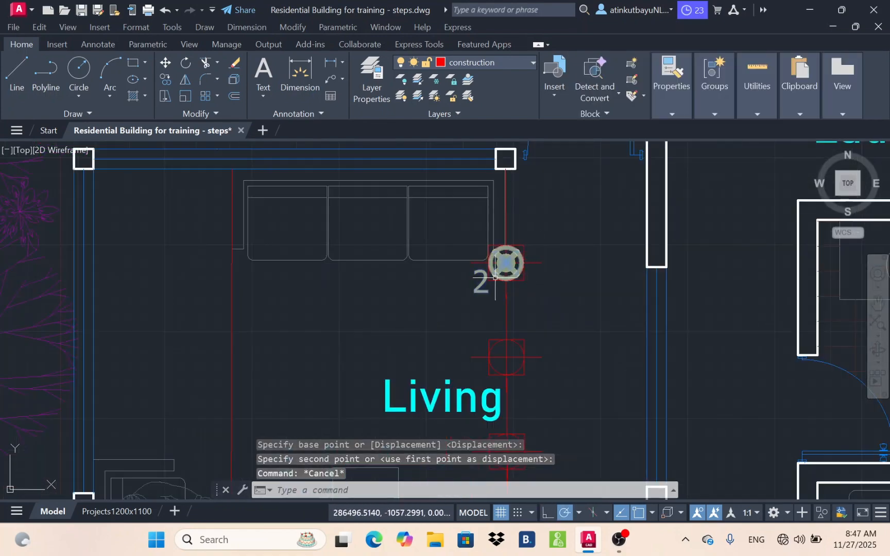
{"action": "scroll", "coordinate": [517, 227], "scroll_direction": "down", "scroll_amount": 2}
{"action": "scroll", "coordinate": [522, 393], "scroll_direction": "down", "scroll_amount": 3}
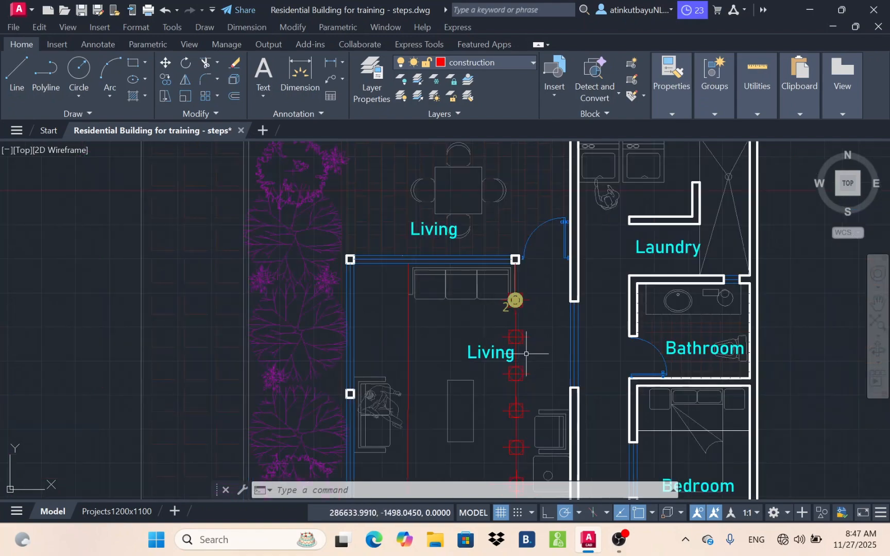
{"action": "scroll", "coordinate": [519, 443], "scroll_direction": "up", "scroll_amount": 2}
{"action": "scroll", "coordinate": [537, 324], "scroll_direction": "up", "scroll_amount": 2}
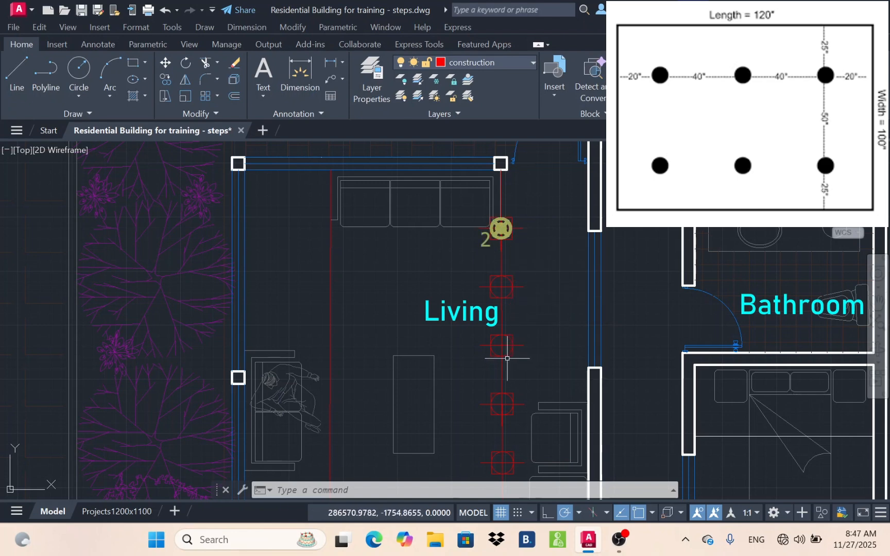
{"action": "left_click", "coordinate": [507, 286]}
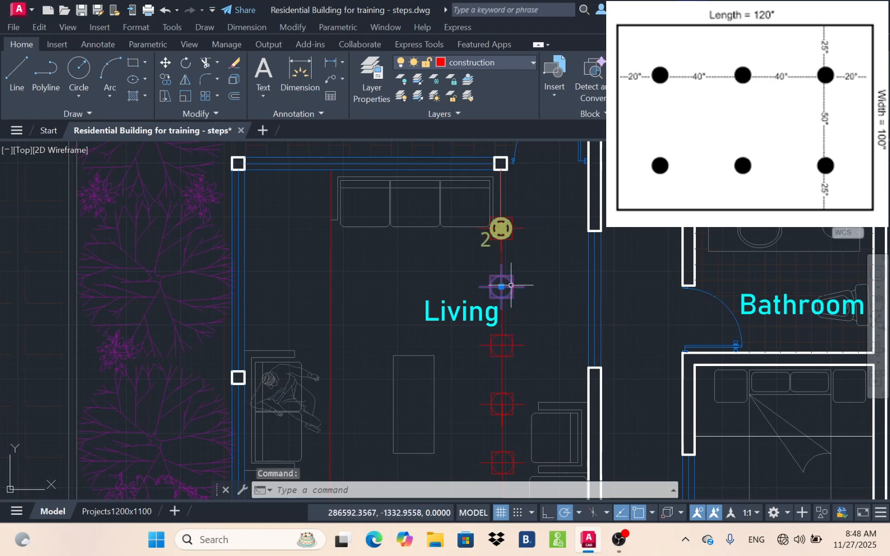
{"action": "key", "text": "Delete"}
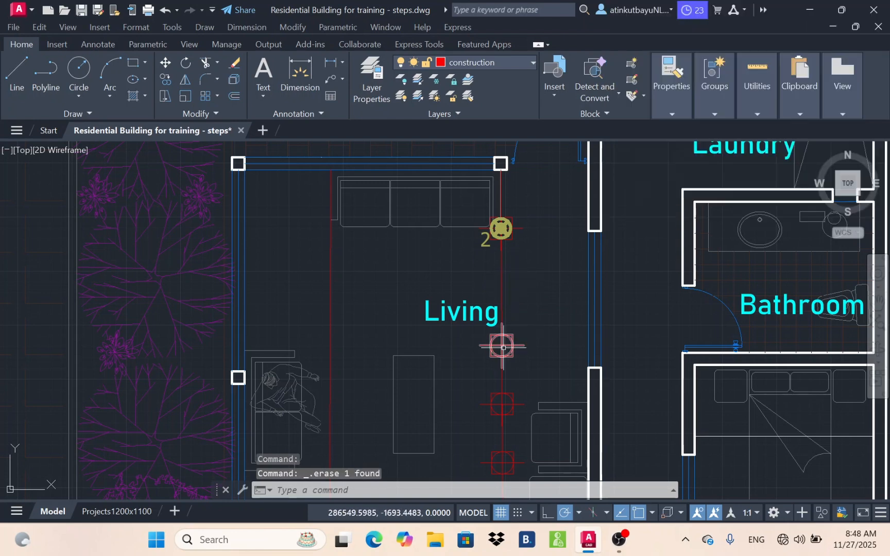
Copy the topmost type 2 lamp onto the third, fifth and seventh division points of the right construction line
{"action": "left_click", "coordinate": [486, 238]}
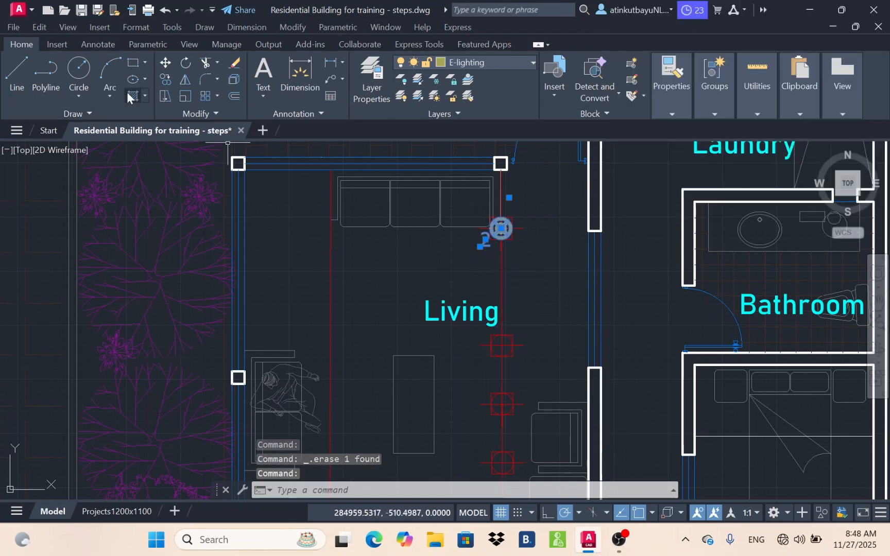
{"action": "left_click", "coordinate": [165, 78]}
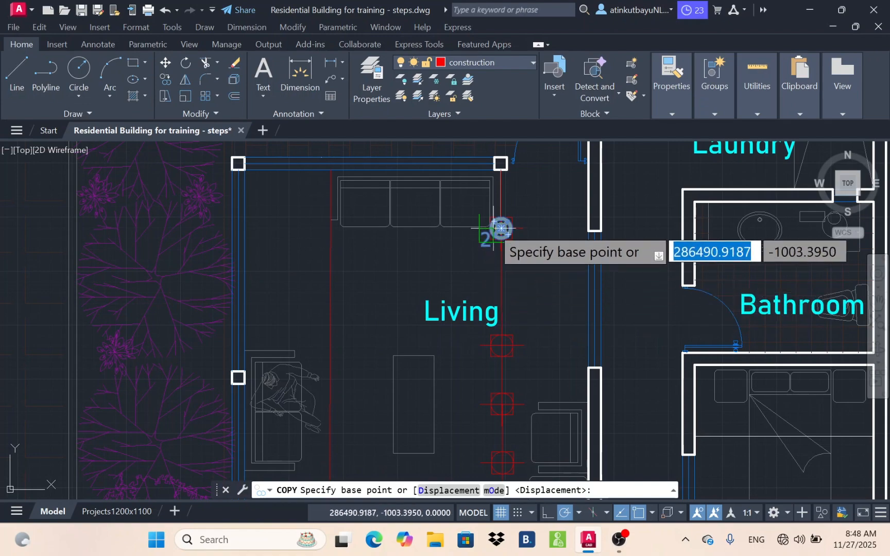
{"action": "left_click", "coordinate": [486, 224]}
{"action": "scroll", "coordinate": [496, 342], "scroll_direction": "up", "scroll_amount": 6}
{"action": "left_click", "coordinate": [497, 321]}
{"action": "scroll", "coordinate": [579, 227], "scroll_direction": "down", "scroll_amount": 6}
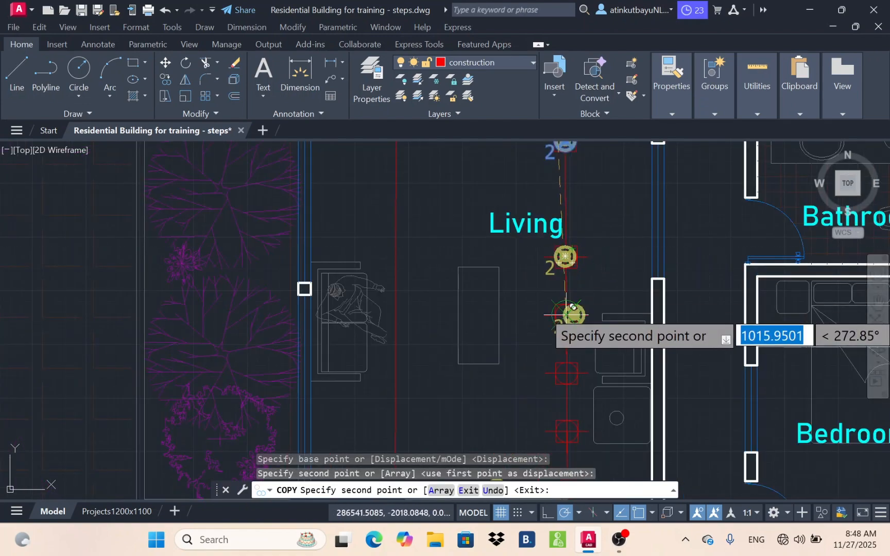
{"action": "scroll", "coordinate": [541, 397], "scroll_direction": "up", "scroll_amount": 3}
{"action": "scroll", "coordinate": [561, 358], "scroll_direction": "up", "scroll_amount": 6}
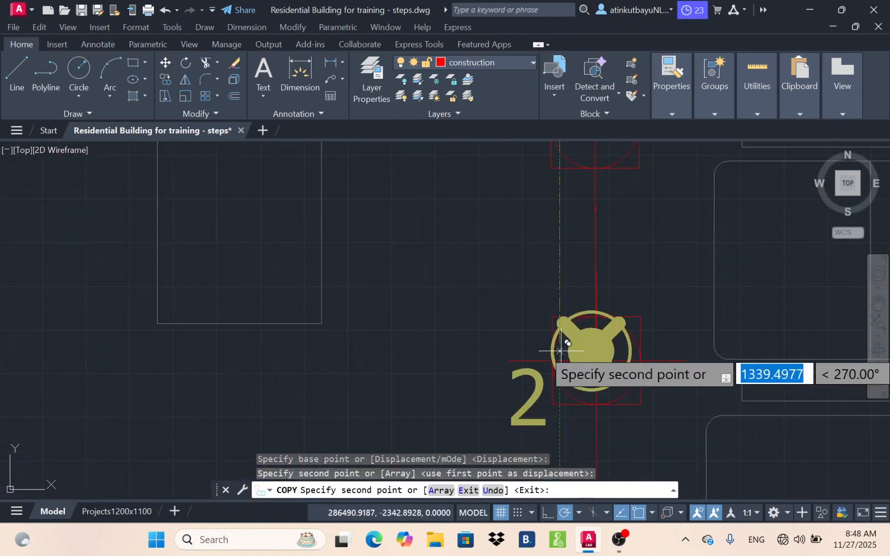
{"action": "left_click", "coordinate": [564, 355]}
{"action": "scroll", "coordinate": [543, 358], "scroll_direction": "up", "scroll_amount": 6}
{"action": "scroll", "coordinate": [501, 312], "scroll_direction": "down", "scroll_amount": 12}
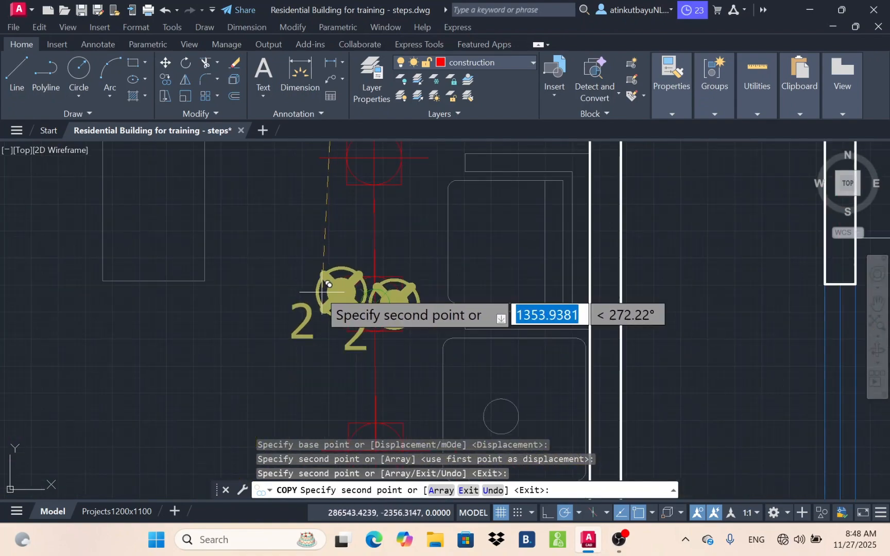
{"action": "scroll", "coordinate": [404, 431], "scroll_direction": "up", "scroll_amount": 4}
{"action": "scroll", "coordinate": [416, 304], "scroll_direction": "down", "scroll_amount": 2}
{"action": "scroll", "coordinate": [442, 340], "scroll_direction": "up", "scroll_amount": 2}
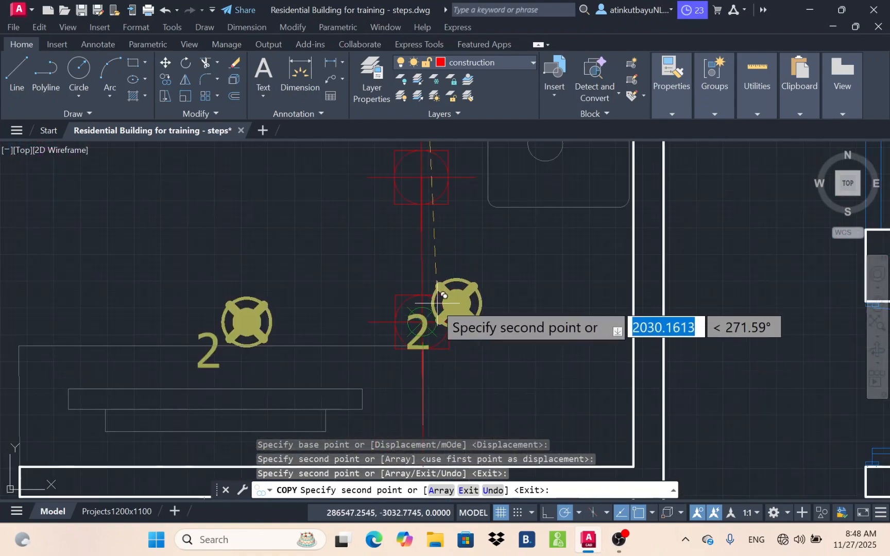
{"action": "scroll", "coordinate": [408, 326], "scroll_direction": "up", "scroll_amount": 4}
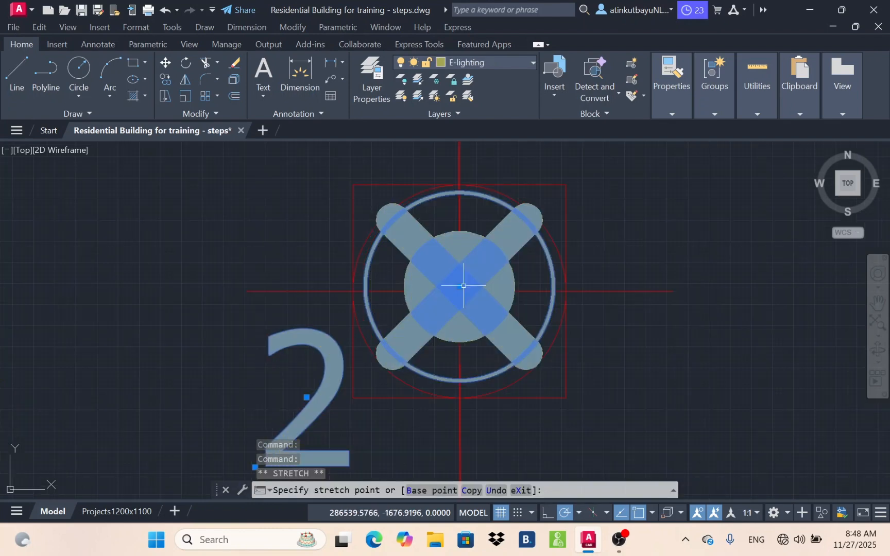
Reposition the second lamp from the top so its centre sits on the right construction line's division point
{"action": "left_click", "coordinate": [464, 286]}
{"action": "scroll", "coordinate": [603, 253], "scroll_direction": "down", "scroll_amount": 4}
{"action": "key", "text": "Escape"}
{"action": "scroll", "coordinate": [535, 309], "scroll_direction": "down", "scroll_amount": 3}
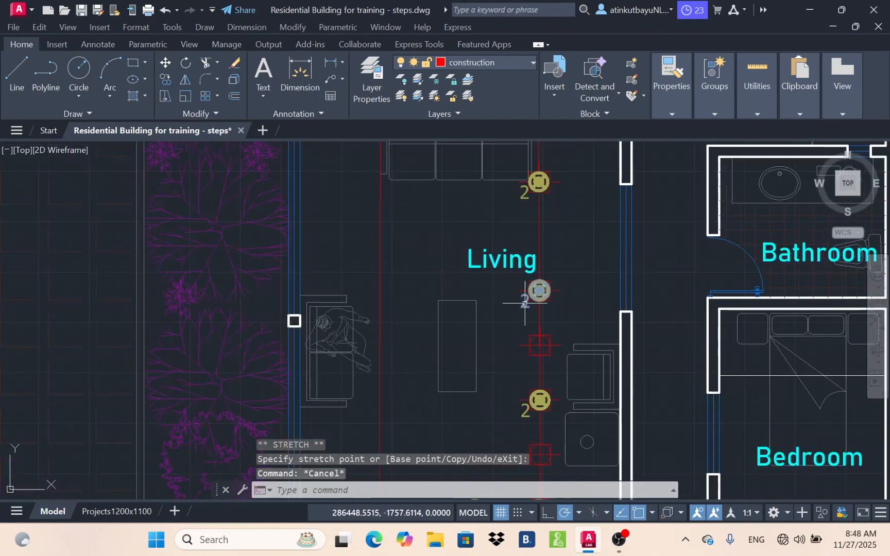
Delete the remaining division point markers along the right vertical construction line, keeping the four lamps and the line
{"action": "scroll", "coordinate": [550, 156], "scroll_direction": "down", "scroll_amount": 1}
{"action": "scroll", "coordinate": [544, 166], "scroll_direction": "up", "scroll_amount": 3}
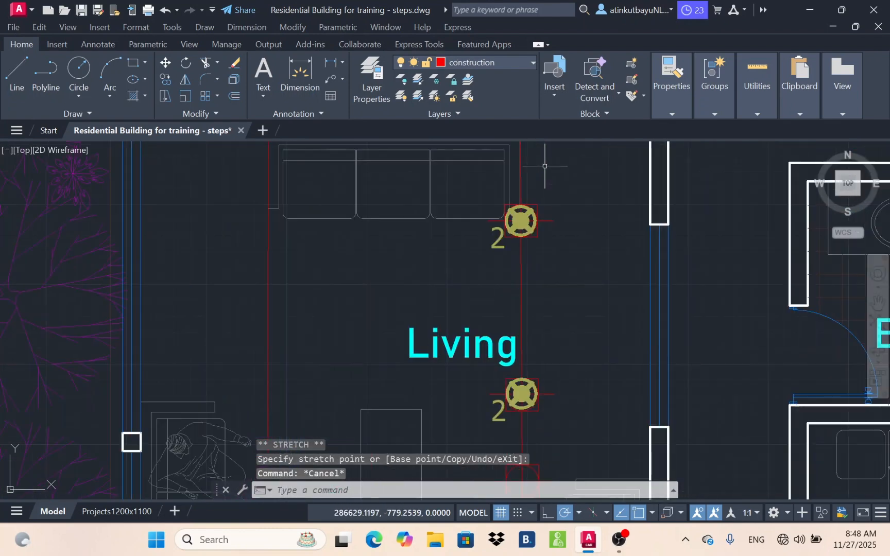
{"action": "left_click", "coordinate": [542, 215]}
{"action": "key", "text": "Delete"}
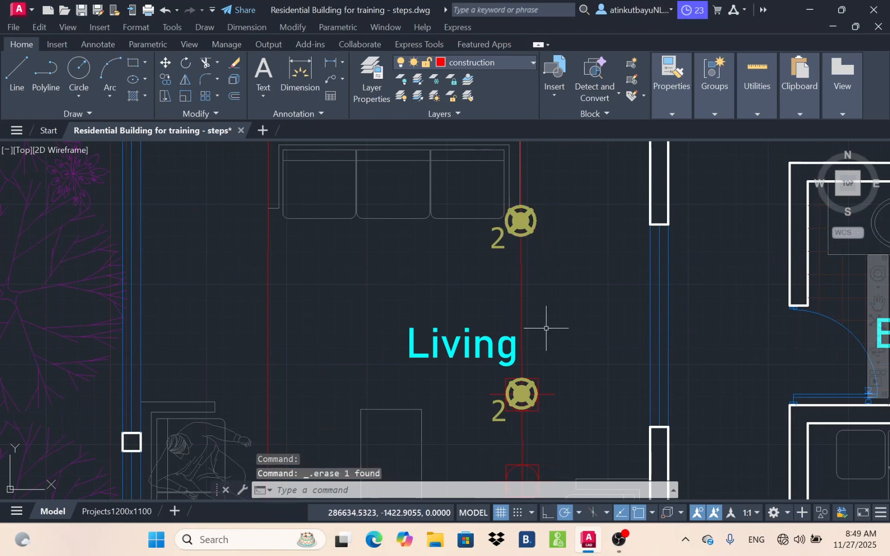
{"action": "scroll", "coordinate": [388, 236], "scroll_direction": "down", "scroll_amount": 4}
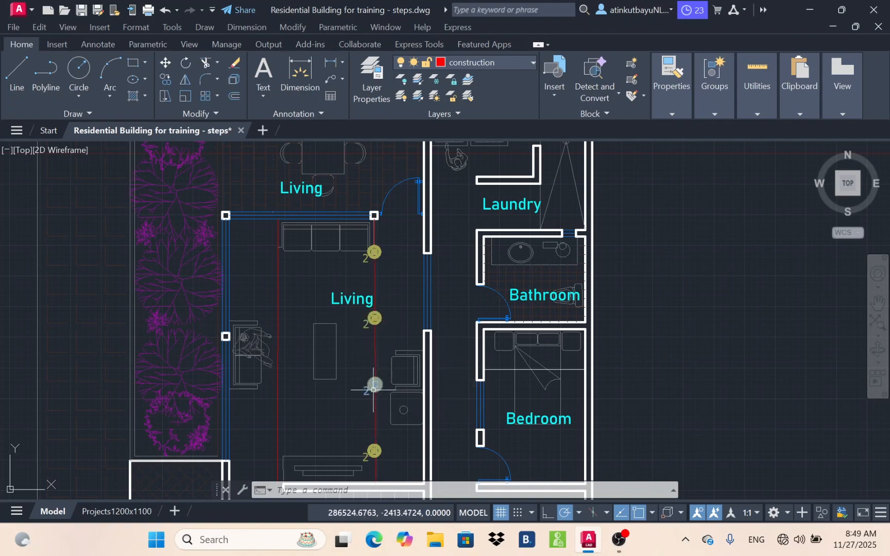
Copy all four type 2 lamps straight across onto the left vertical construction line with Ortho mode on
{"action": "scroll", "coordinate": [372, 340], "scroll_direction": "down", "scroll_amount": 2}
{"action": "scroll", "coordinate": [372, 389], "scroll_direction": "up", "scroll_amount": 2}
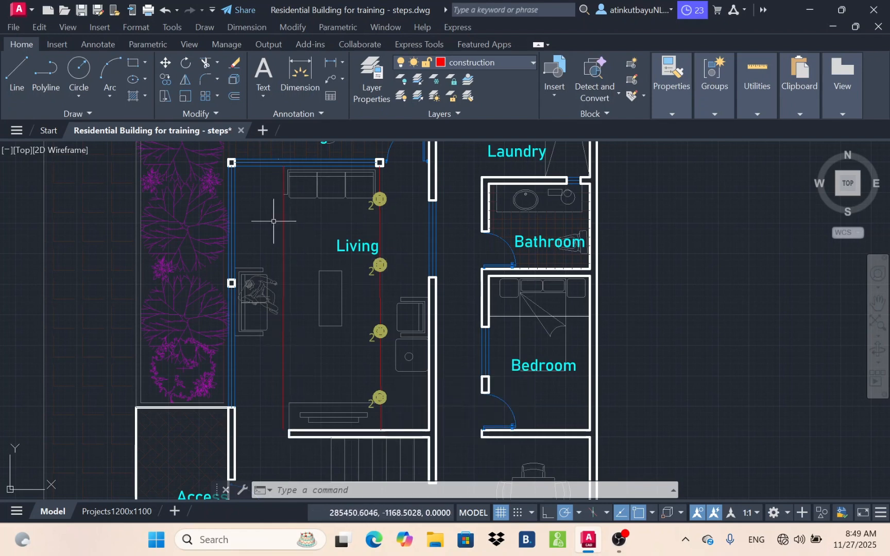
{"action": "scroll", "coordinate": [336, 220], "scroll_direction": "up", "scroll_amount": 2}
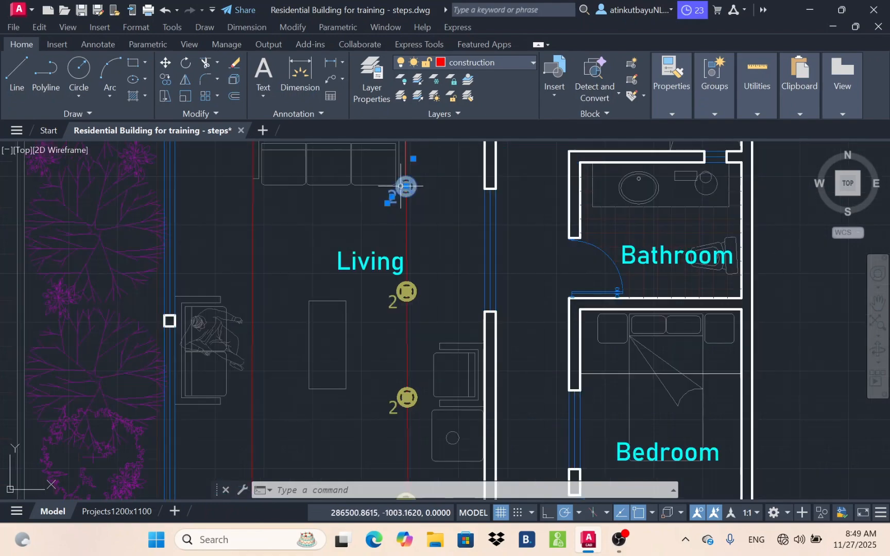
{"action": "left_click", "coordinate": [406, 186]}
{"action": "left_click", "coordinate": [406, 291]}
{"action": "scroll", "coordinate": [406, 291], "scroll_direction": "down", "scroll_amount": 3}
{"action": "scroll", "coordinate": [417, 361], "scroll_direction": "up", "scroll_amount": 3}
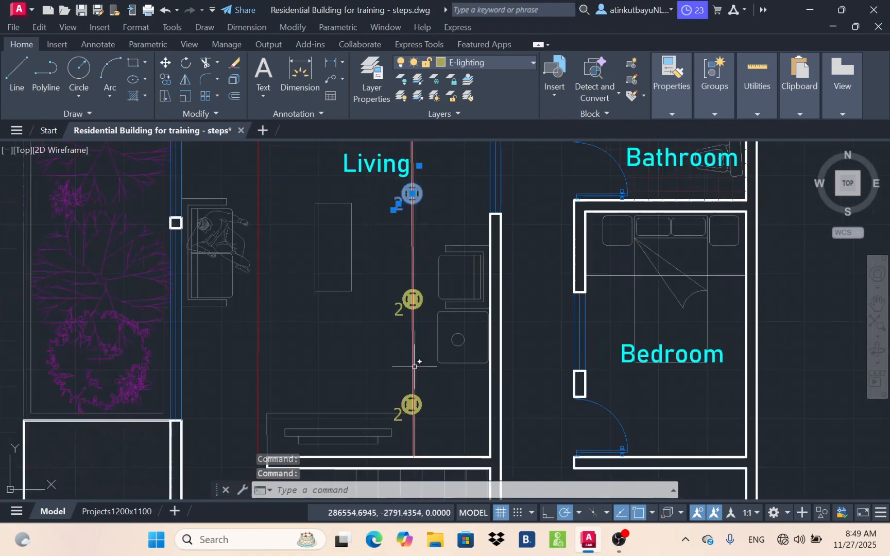
{"action": "left_click", "coordinate": [410, 299]}
{"action": "left_click", "coordinate": [411, 404]}
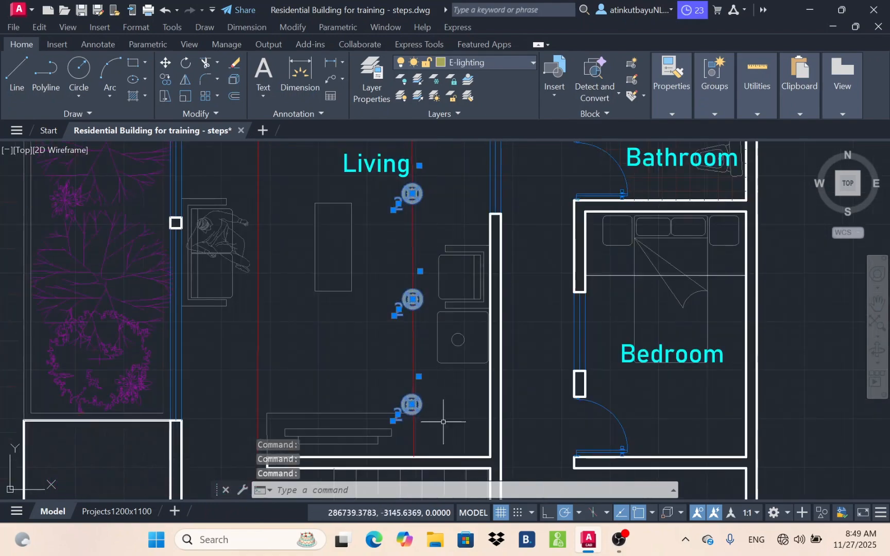
{"action": "left_click", "coordinate": [164, 78]}
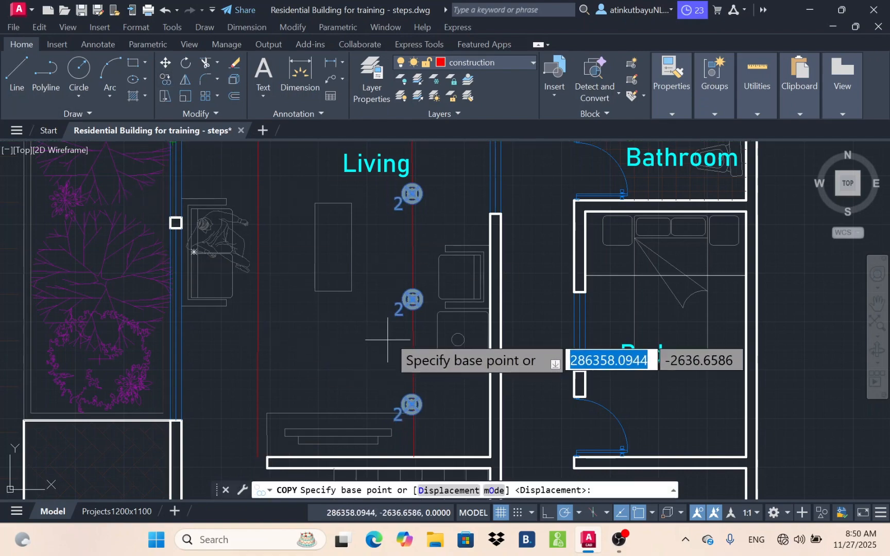
{"action": "left_click", "coordinate": [412, 299]}
{"action": "scroll", "coordinate": [257, 298], "scroll_direction": "up", "scroll_amount": 5}
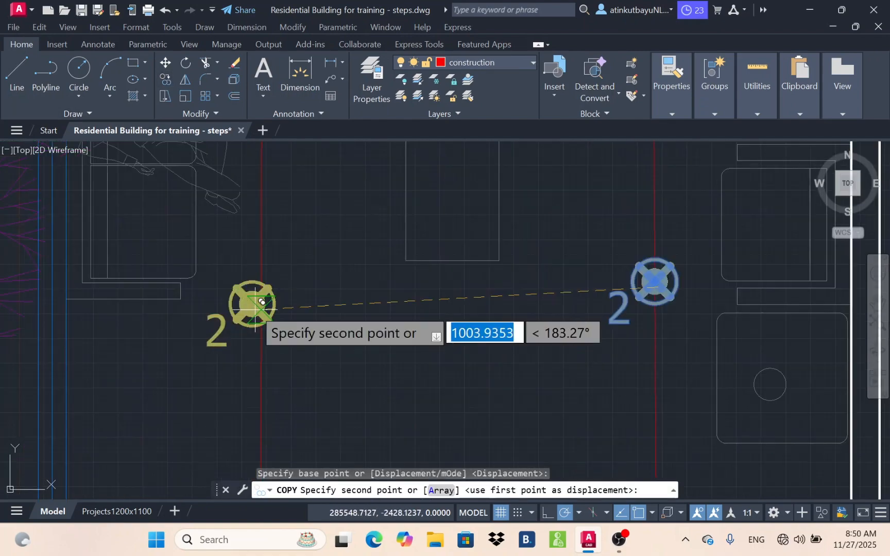
{"action": "scroll", "coordinate": [265, 299], "scroll_direction": "up", "scroll_amount": 4}
{"action": "key", "text": "F8"}
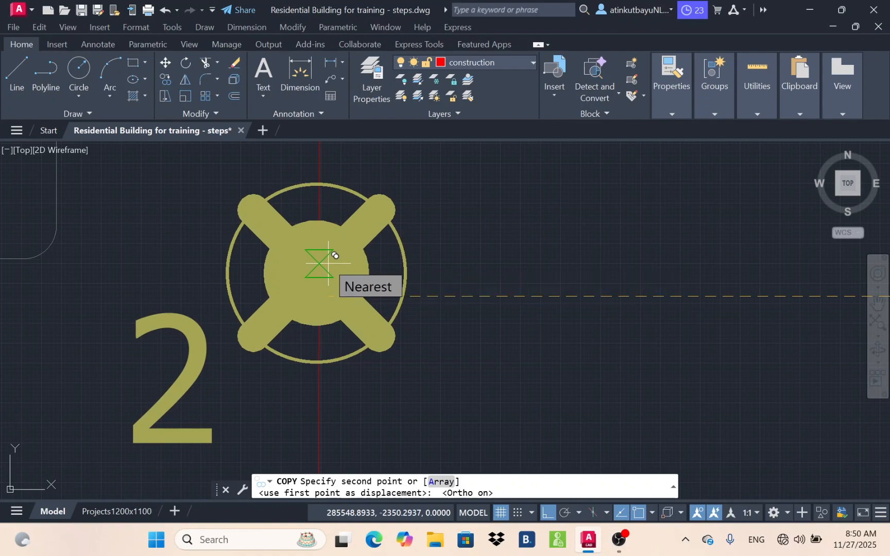
{"action": "left_click", "coordinate": [328, 255]}
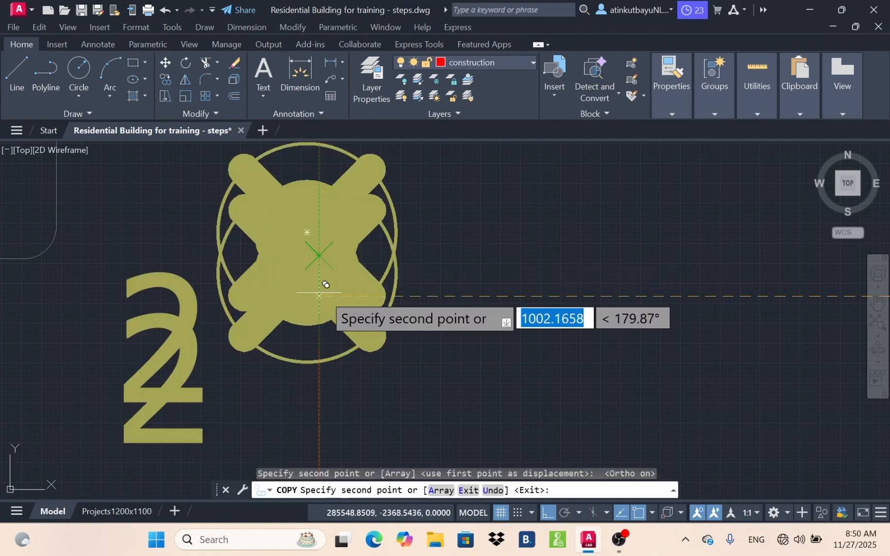
{"action": "key", "text": "Escape"}
{"action": "scroll", "coordinate": [438, 235], "scroll_direction": "down", "scroll_amount": 10}
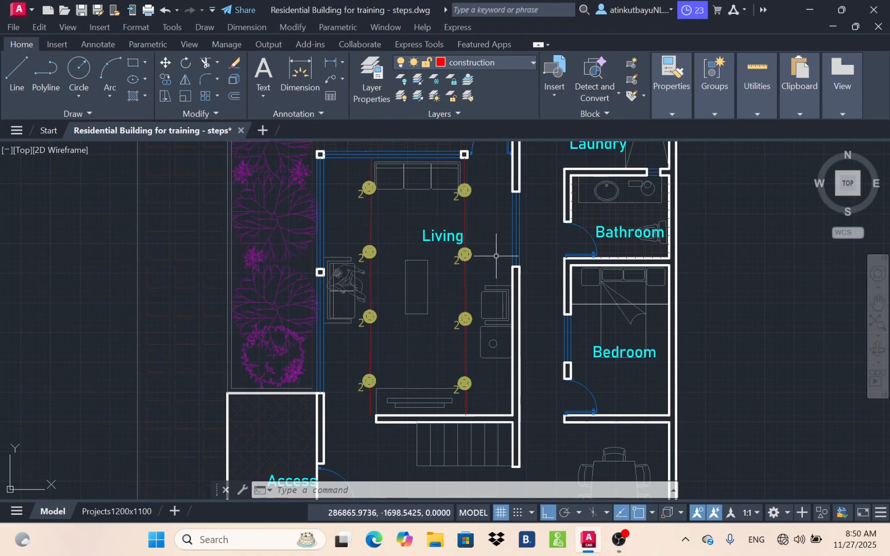
Delete the left vertical construction line in the living room, keeping the lamps
{"action": "scroll", "coordinate": [381, 253], "scroll_direction": "up", "scroll_amount": 2}
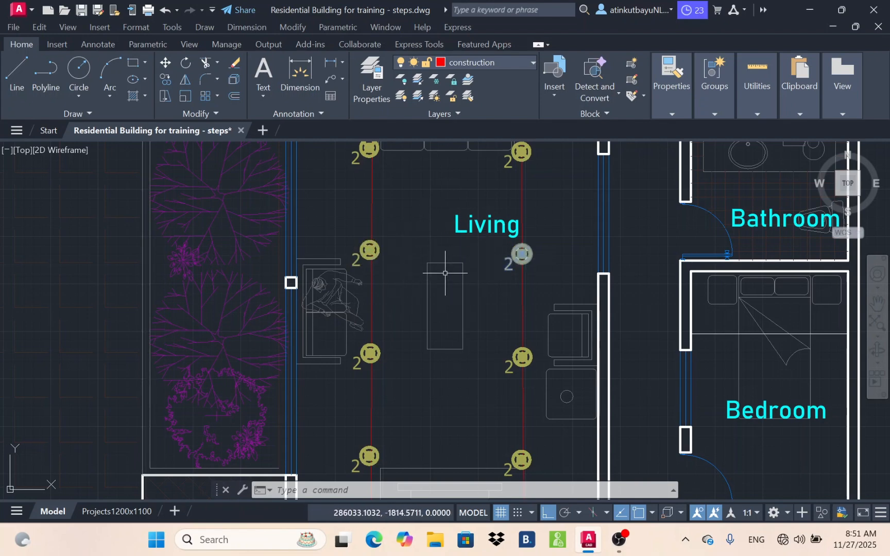
{"action": "scroll", "coordinate": [446, 270], "scroll_direction": "down", "scroll_amount": 2}
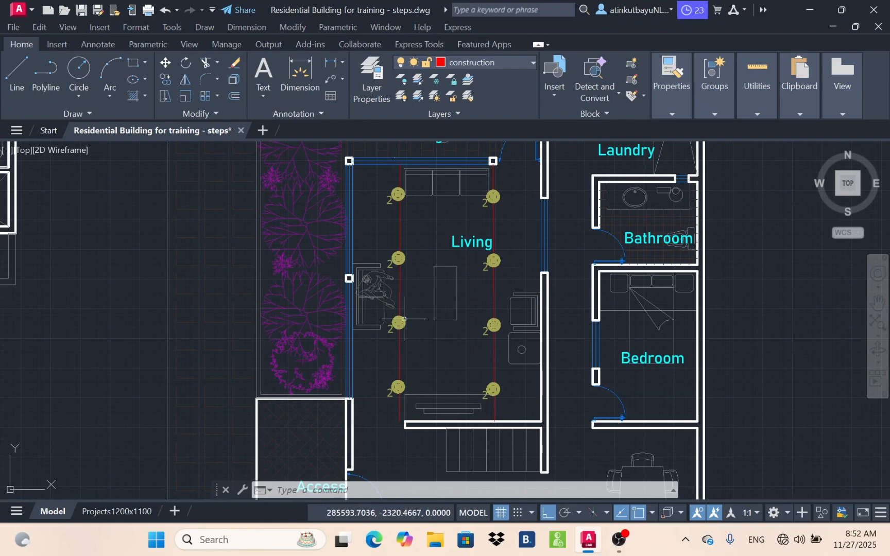
{"action": "left_click", "coordinate": [399, 292]}
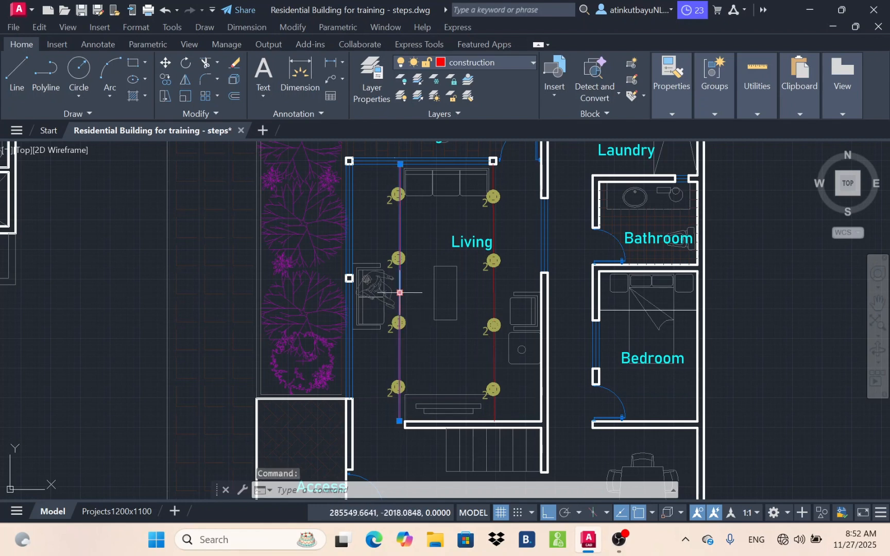
{"action": "key", "text": "Delete"}
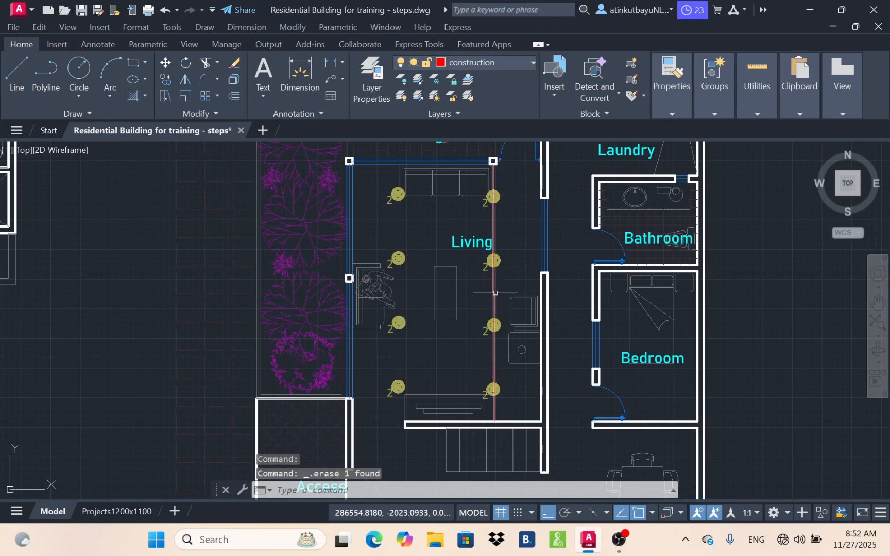